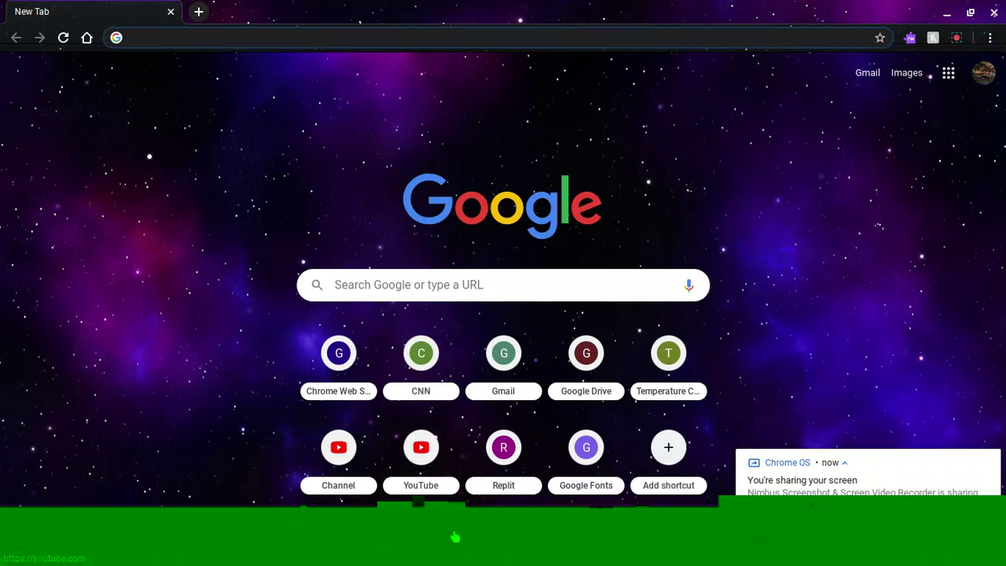
Open Chrome OS Settings and dismiss the screen-sharing notification
mouse_move(472, 561)
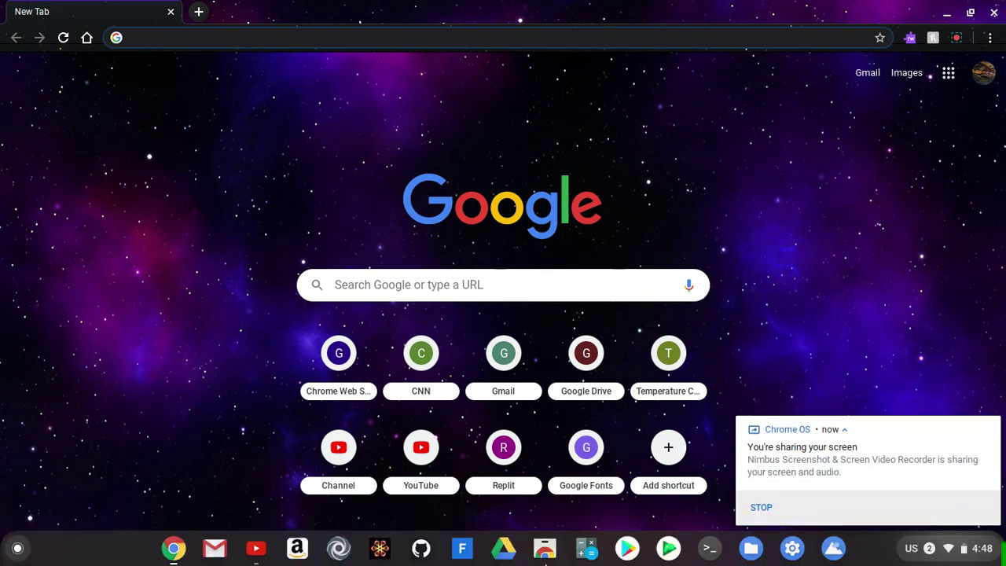
left_click(957, 38)
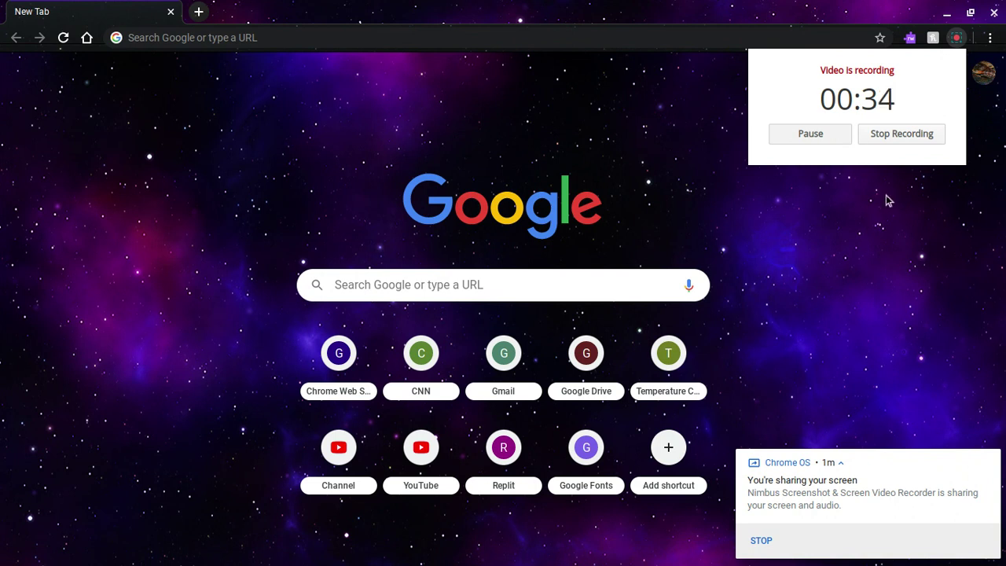
left_click(978, 335)
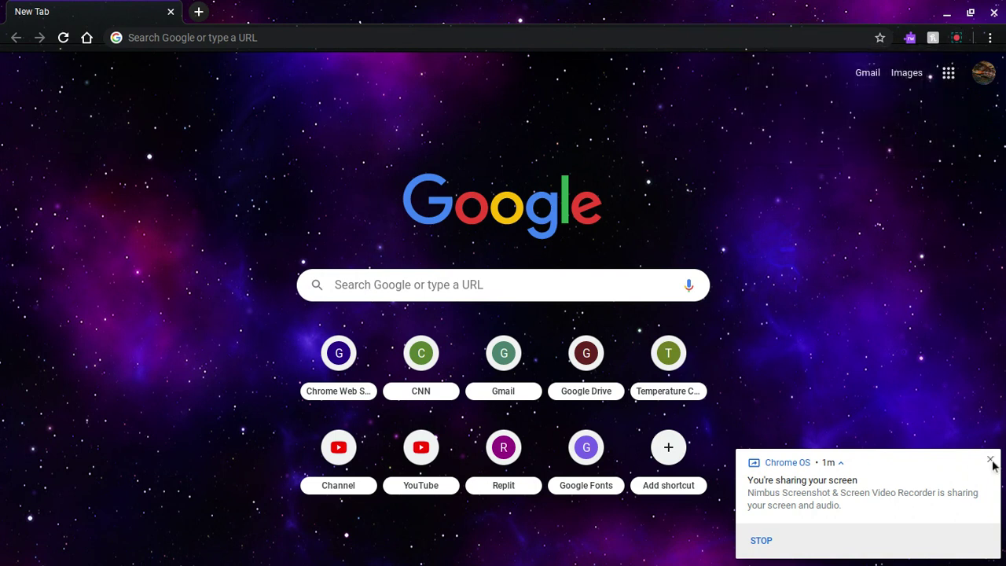
left_click(991, 460)
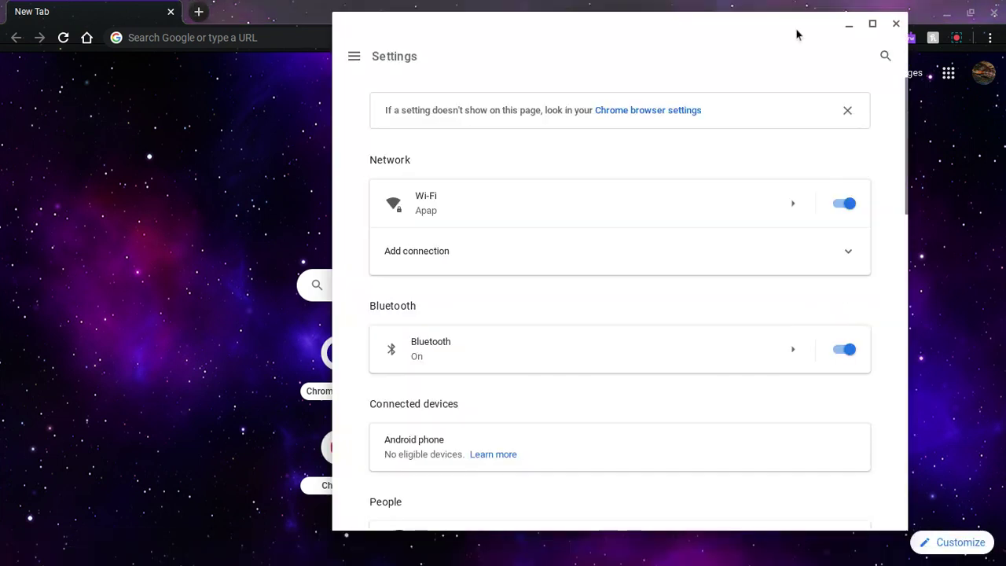
Search Settings for 'linux' and turn on Linux (Beta)
left_click(885, 56)
type("l")
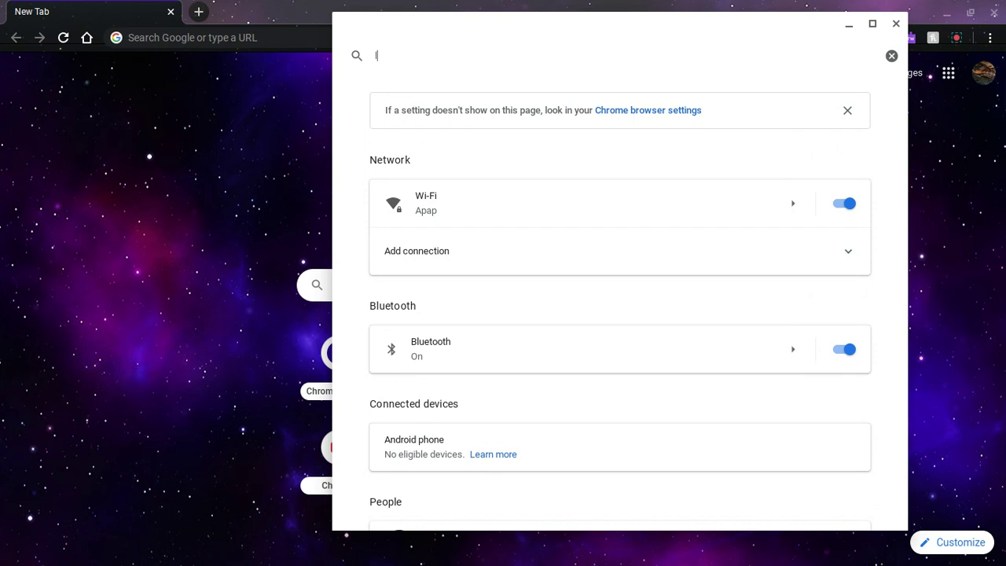
type("inux")
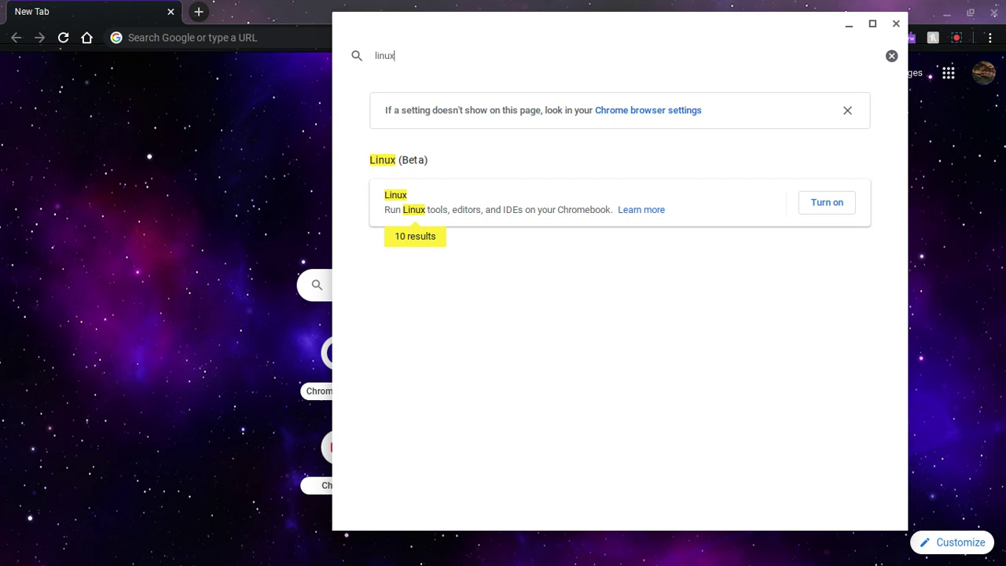
left_click(813, 204)
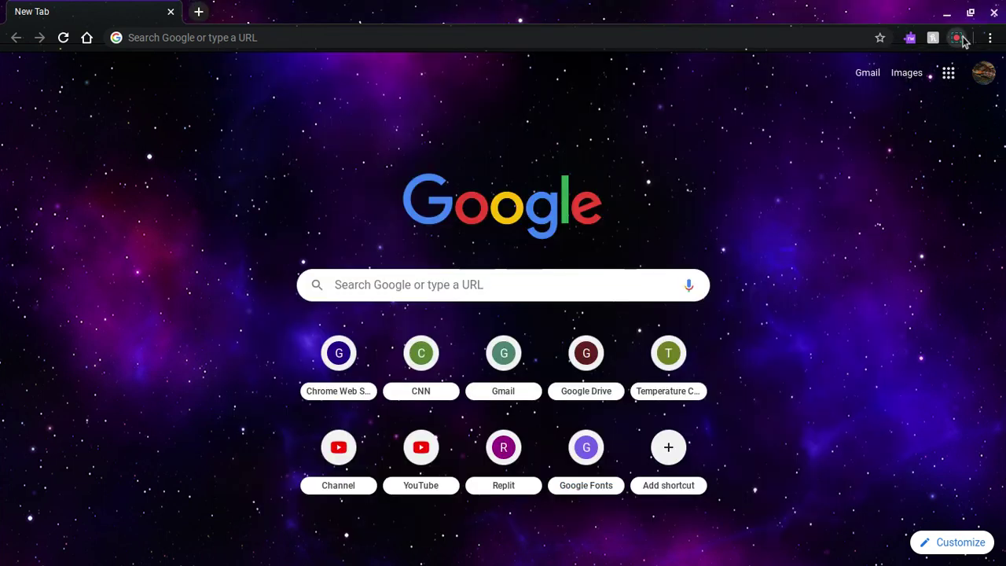
Accept the Linux (Beta) setup with its 450 MB download and bring up the installer
left_click(957, 38)
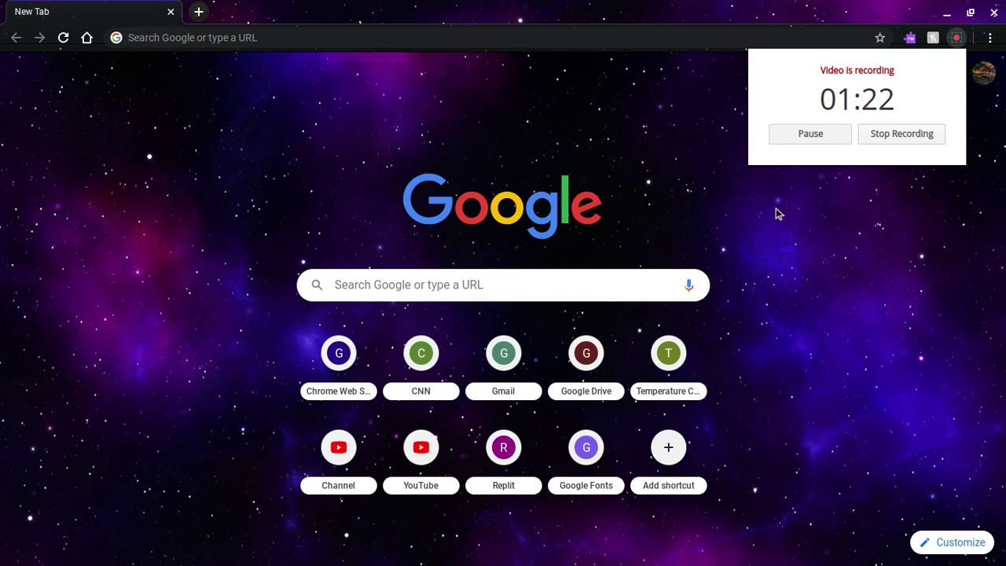
key("alt+Tab")
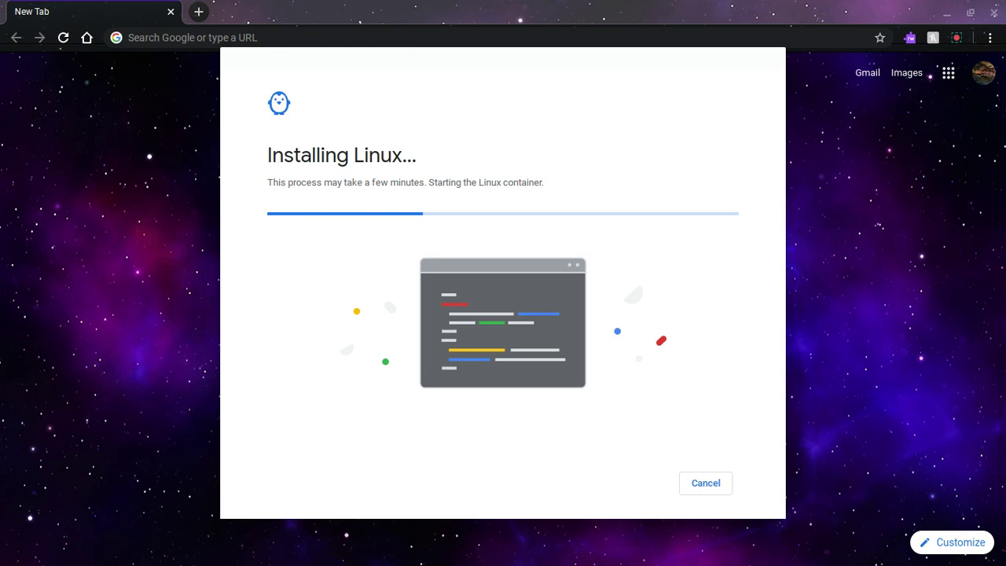
Let the Linux installation run to completion and close the installer
left_click(969, 46)
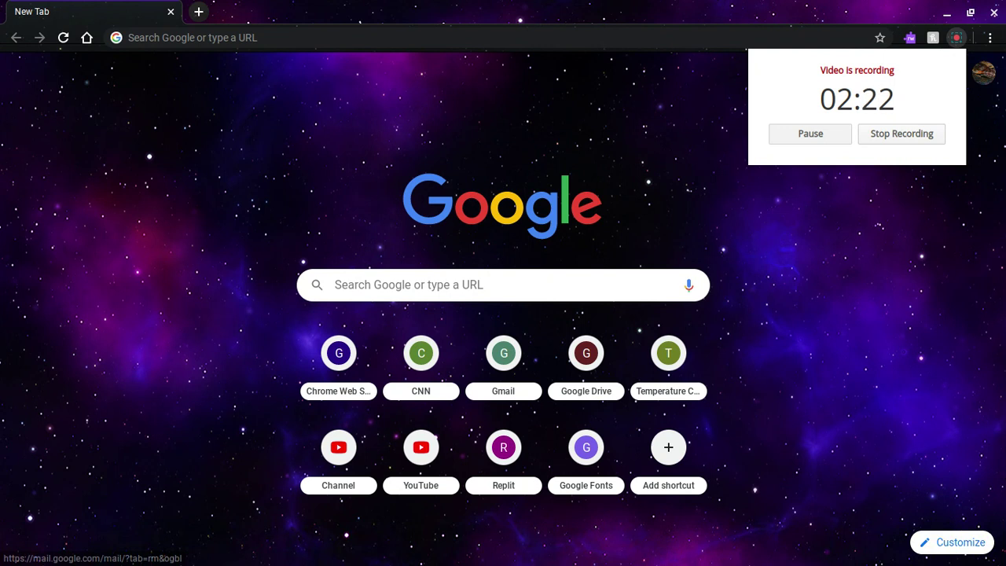
left_click(823, 136)
Bring up the new Linux terminal and run 'echo Hello' to confirm it prints Hello
left_click(824, 137)
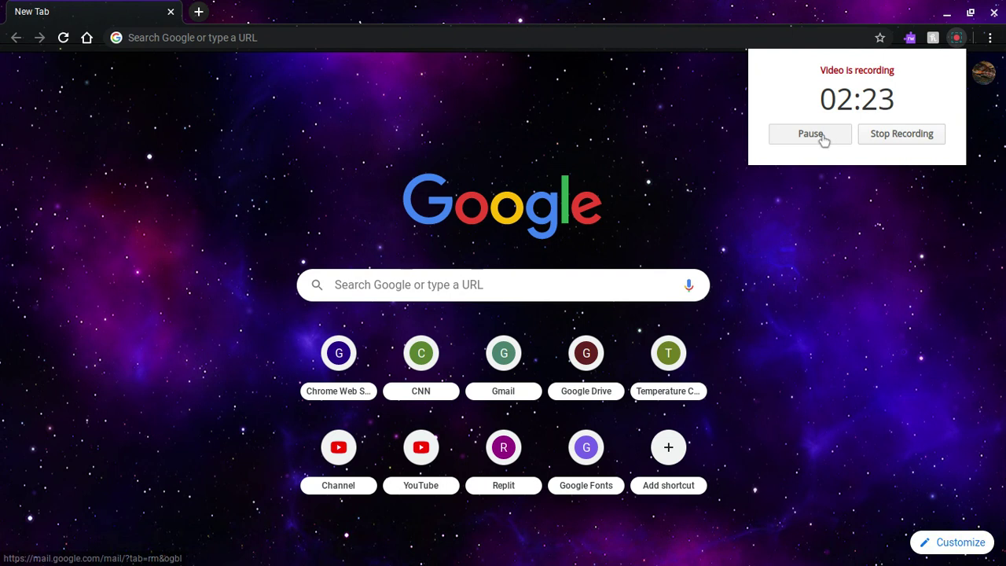
left_click(818, 173)
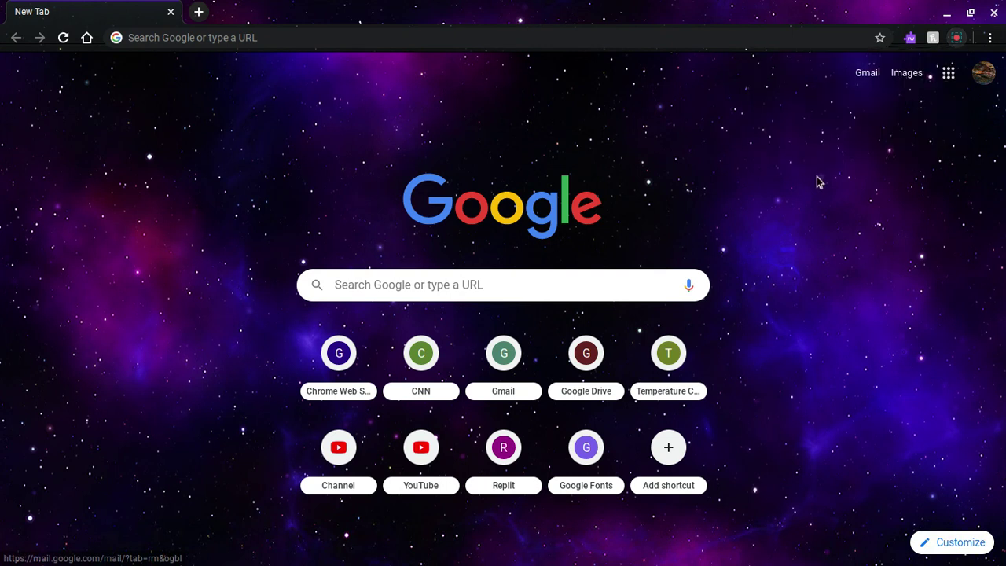
key("alt+Tab")
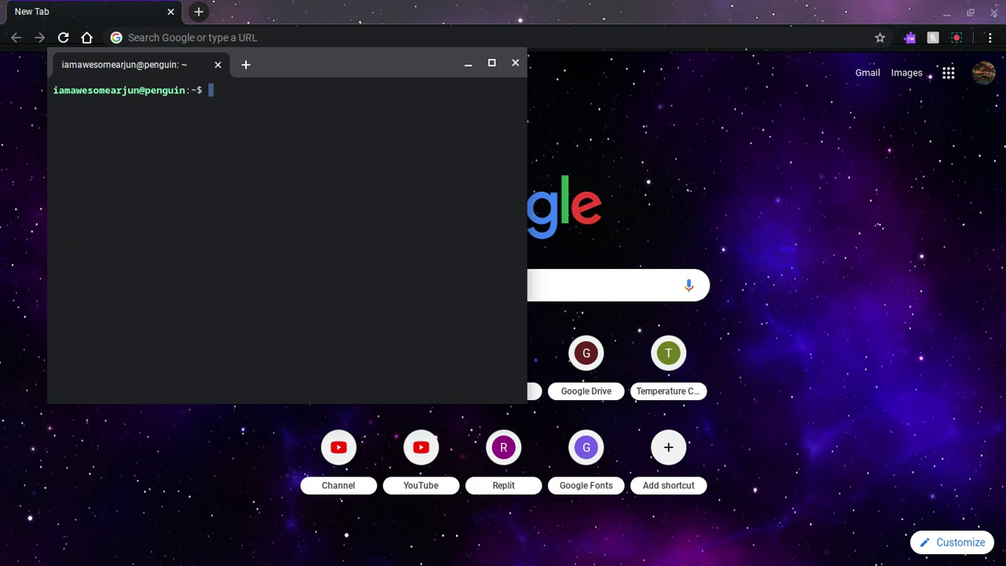
type("echo Hello")
key("Return")
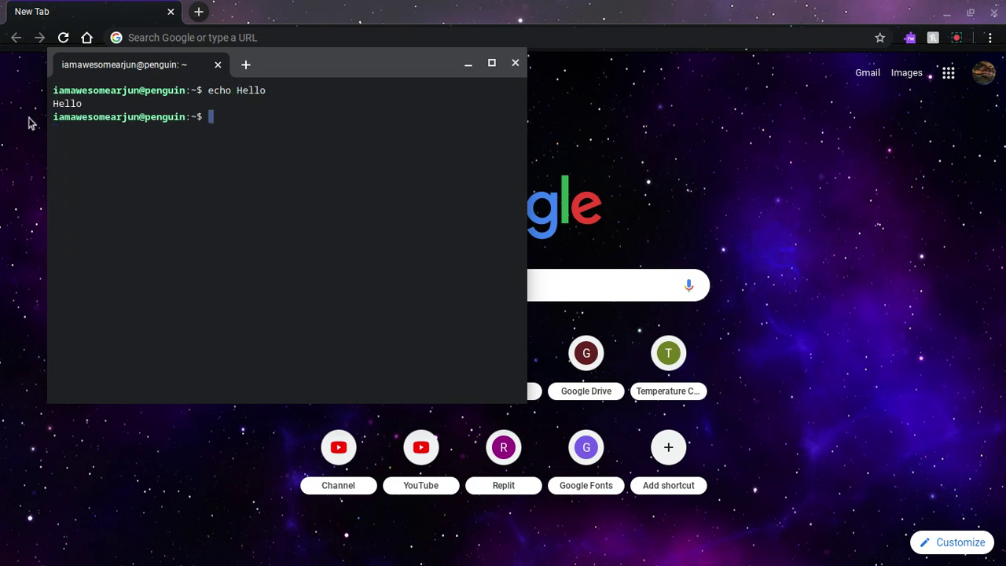
Clear the terminal with 'clear' and begin typing the sudo command
type("clear")
key("Return")
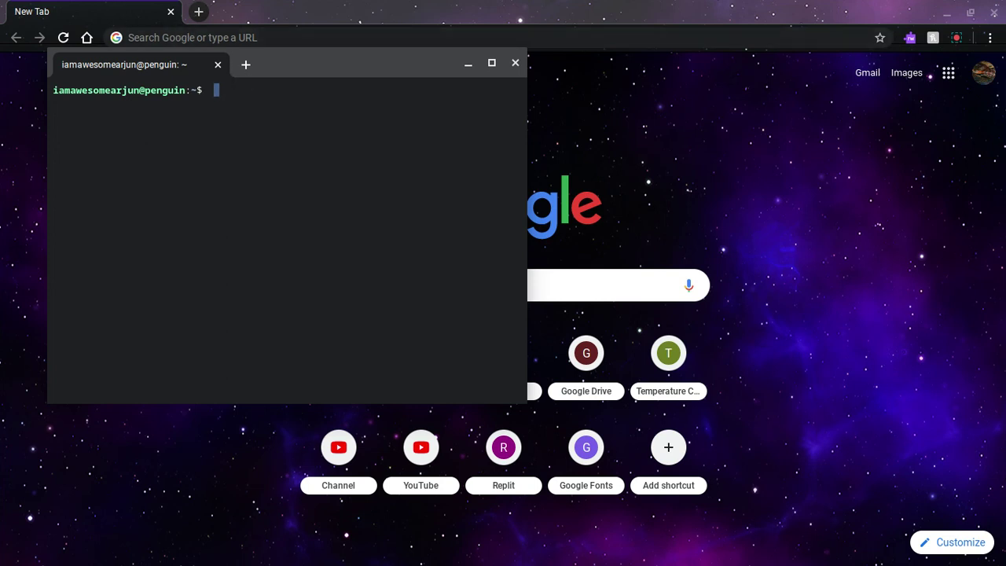
type("sud")
Correct the line to 'sudo apt-get update' and run it, fetching 14.4 MB of package lists
key("Home")
key("Right")
key("Right")
key("Right")
key("Right")
type("o apt ")
type("get")
key("Left")
key("Left")
key("Left")
key("Left")
key("End")
type("update")
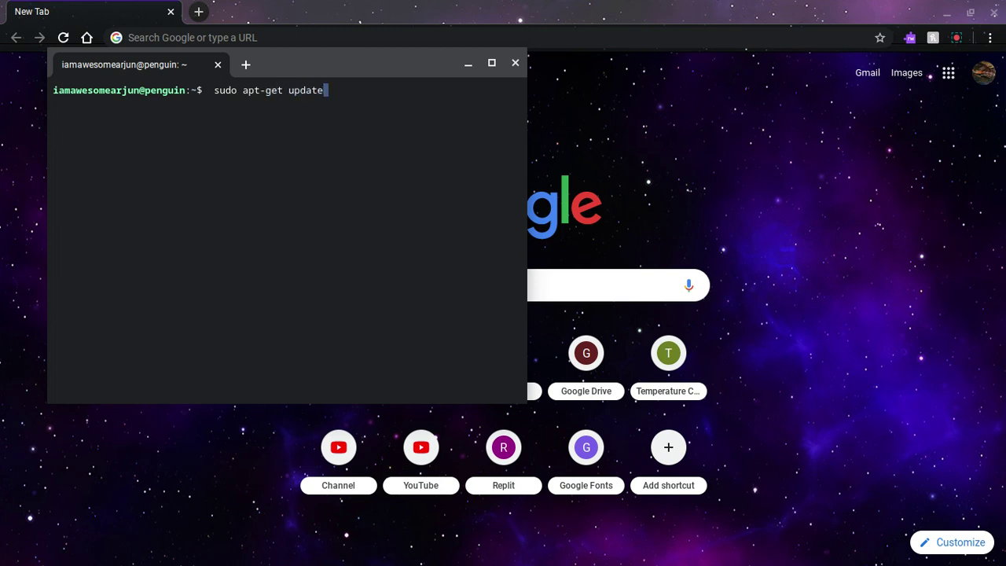
key("Return")
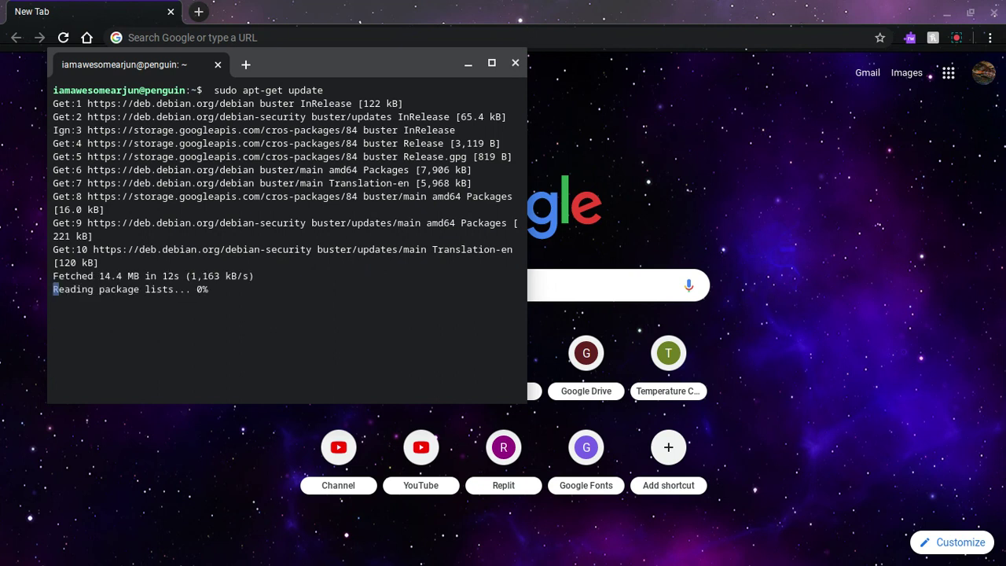
left_click(958, 39)
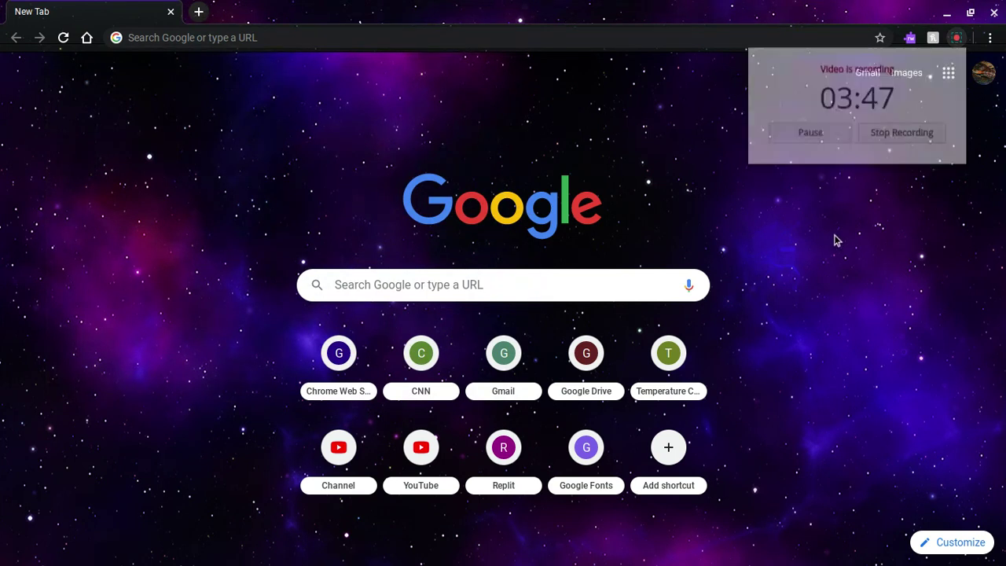
key("alt+Tab")
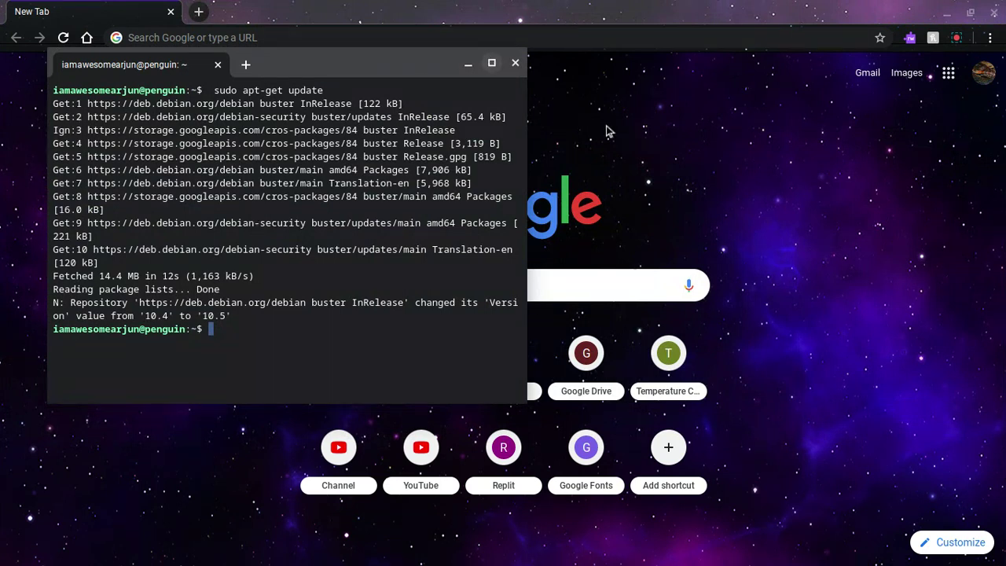
Pin Terminal to the shelf, close its window with Leave, and shift the icon along the shelf
right_click(847, 558)
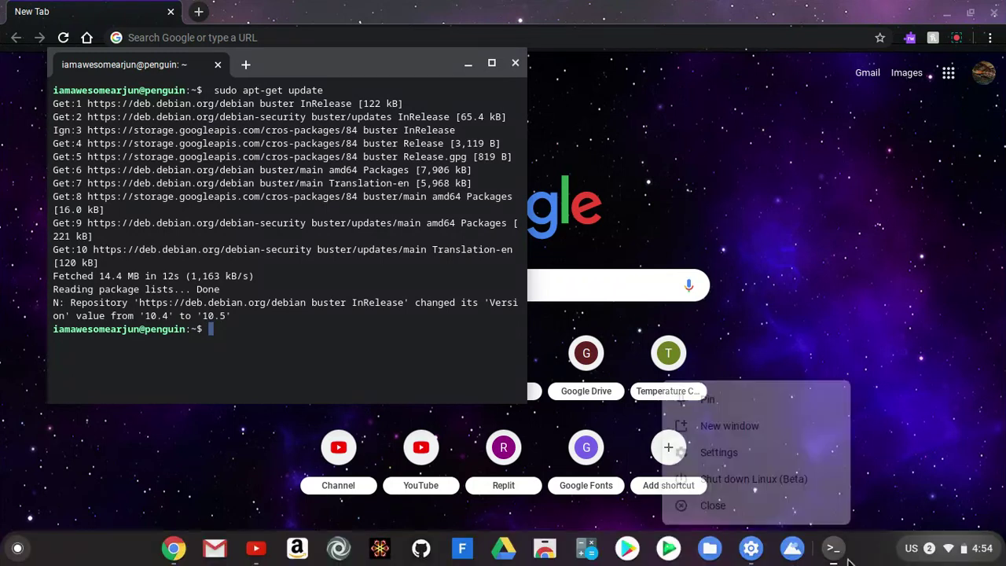
left_click(769, 399)
left_click(515, 64)
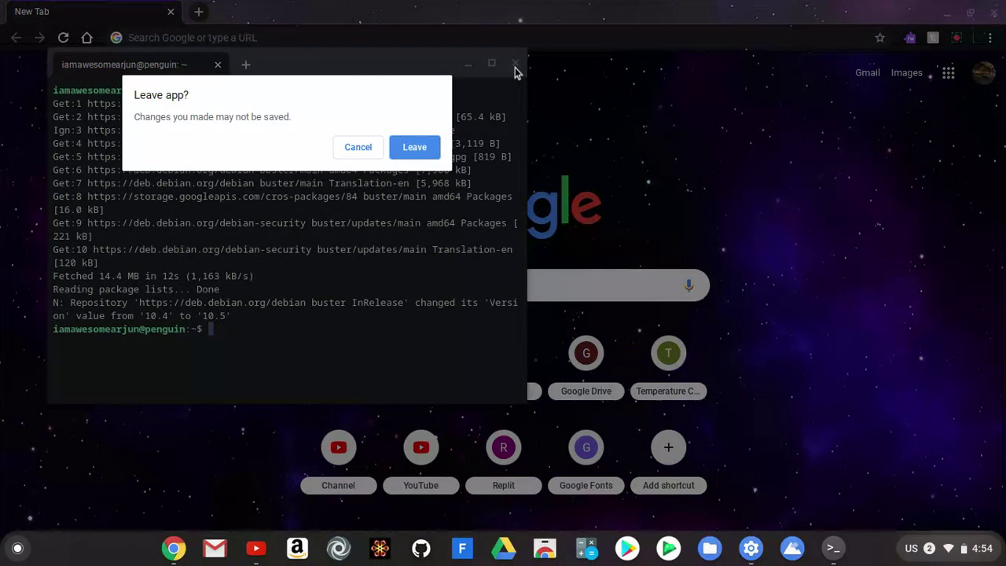
left_click(415, 147)
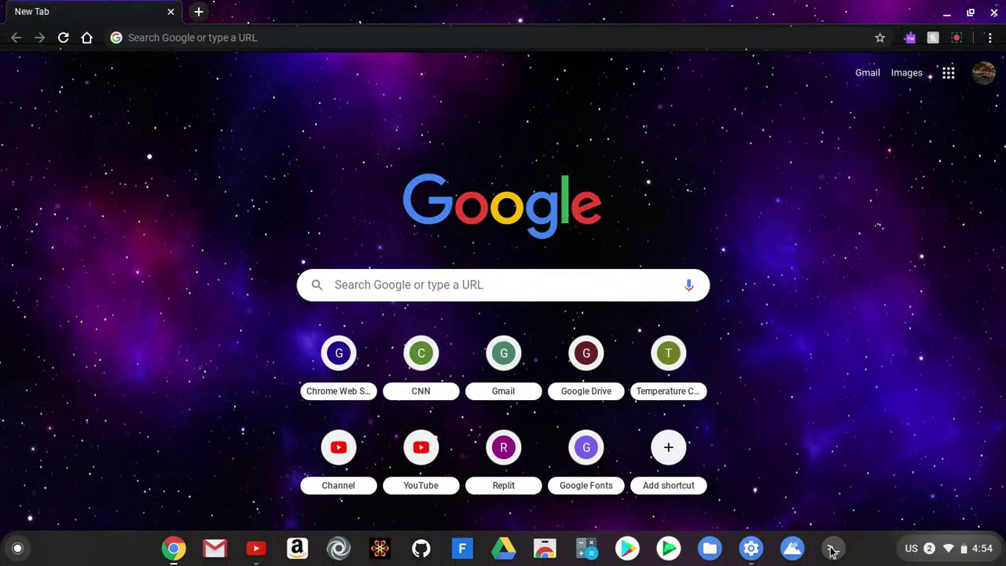
mouse_move(831, 551)
left_mouse_down()
mouse_move(808, 554)
mouse_move(842, 554)
left_mouse_up()
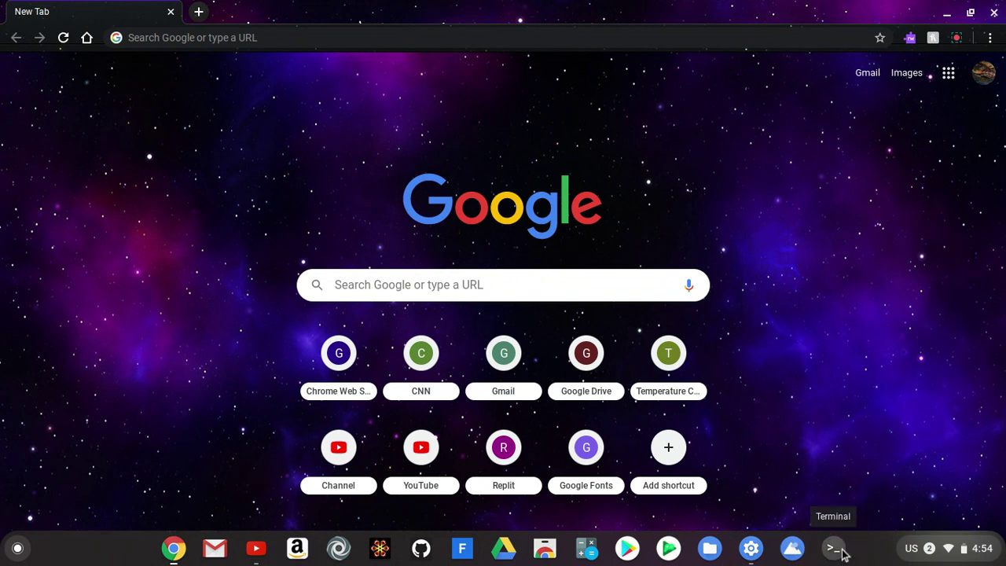
right_click(842, 554)
Launch Terminal from its pinned shelf icon, then close the window again
left_click(869, 557)
right_click(844, 556)
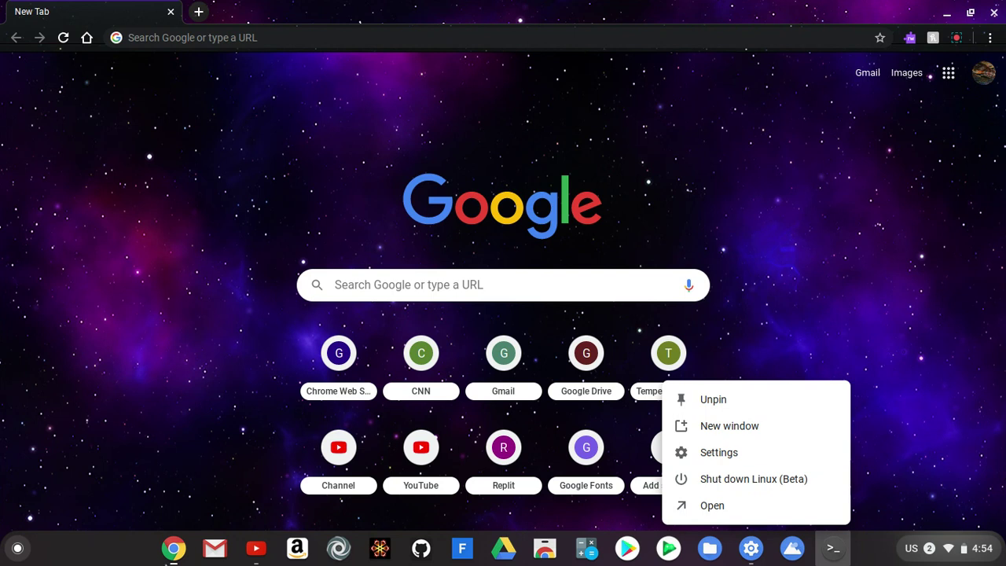
left_click(887, 304)
mouse_move(880, 563)
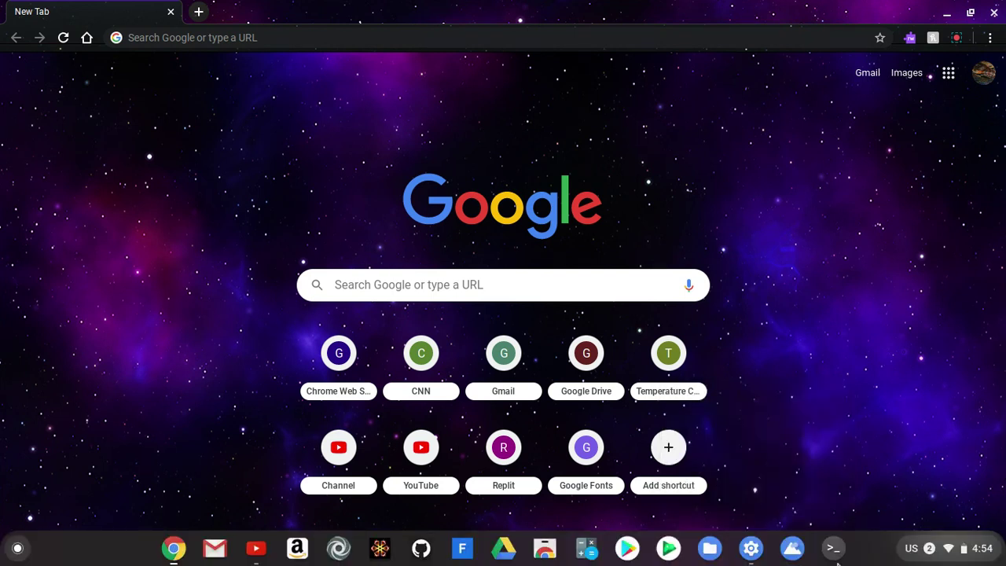
left_click(833, 550)
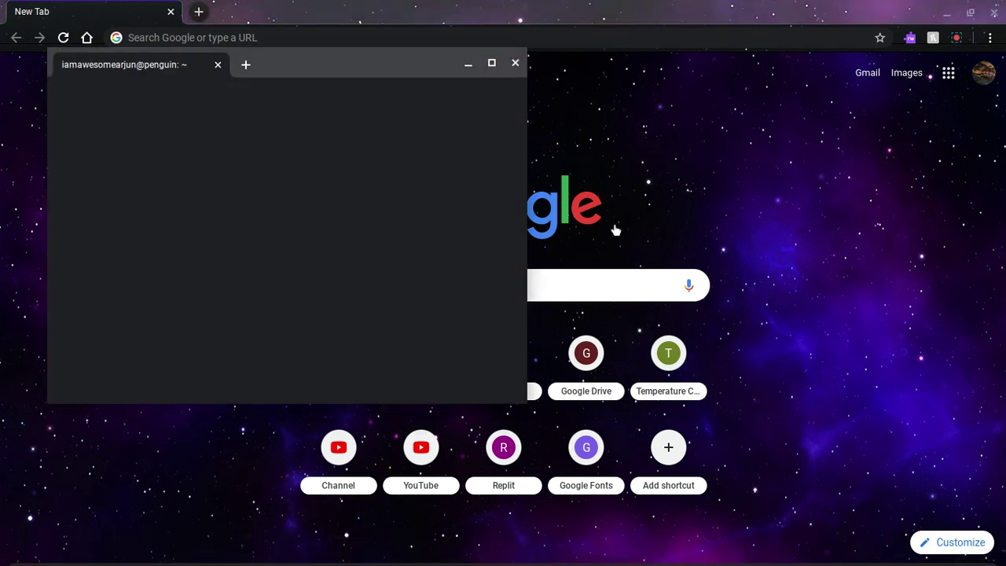
left_click(514, 62)
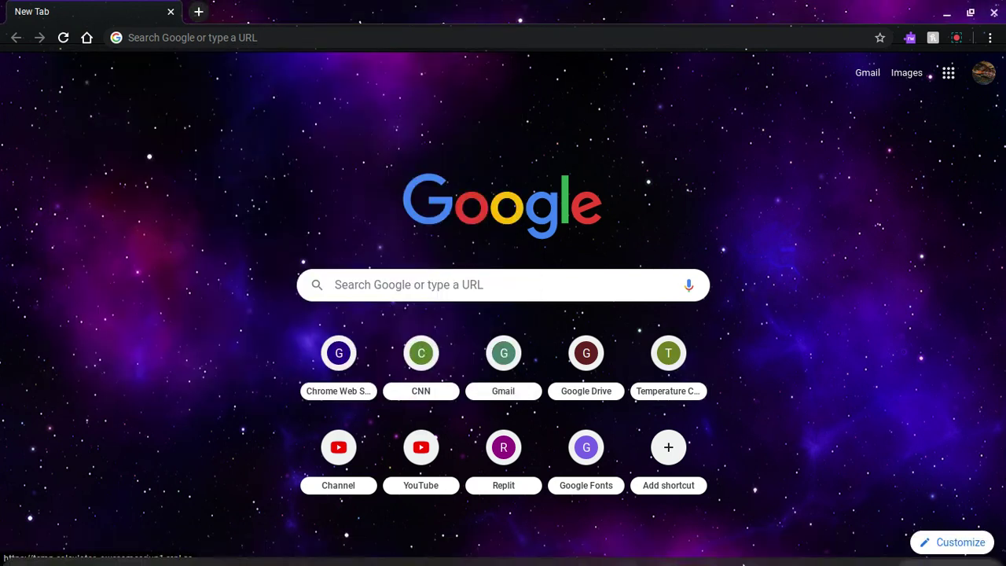
Unpin Terminal from the shelf, leaving only the Chrome new tab page
right_click(835, 555)
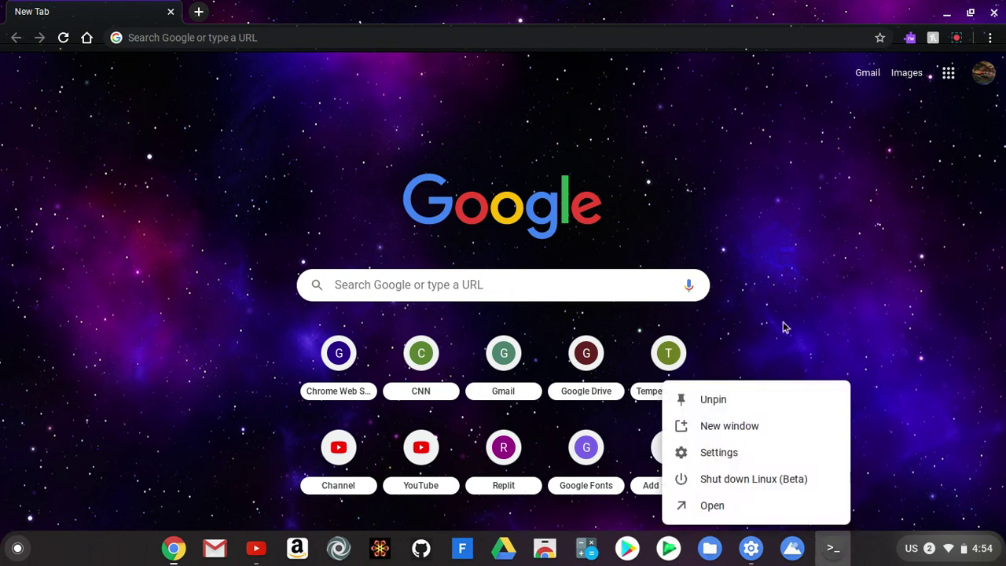
left_click(774, 197)
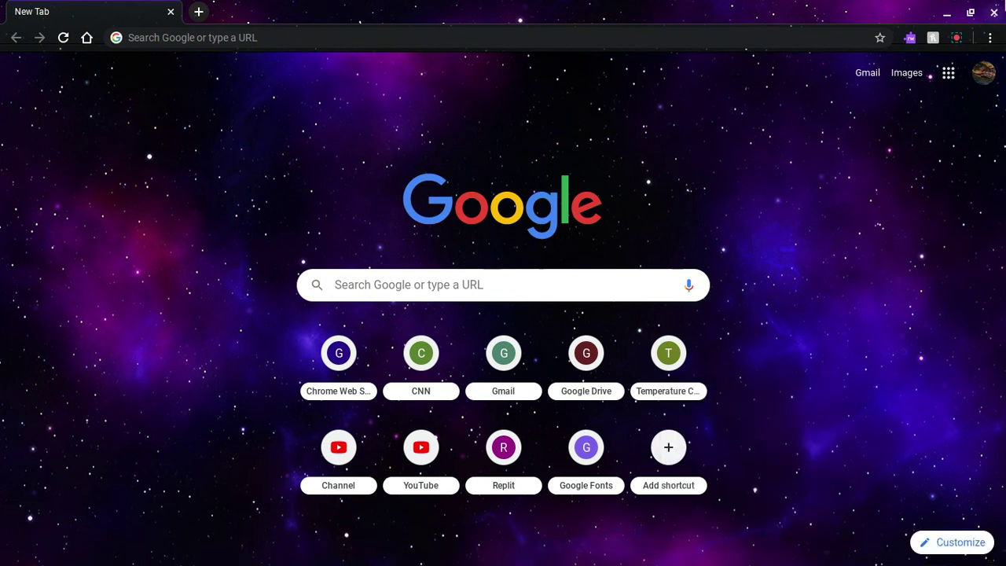
left_click(960, 39)
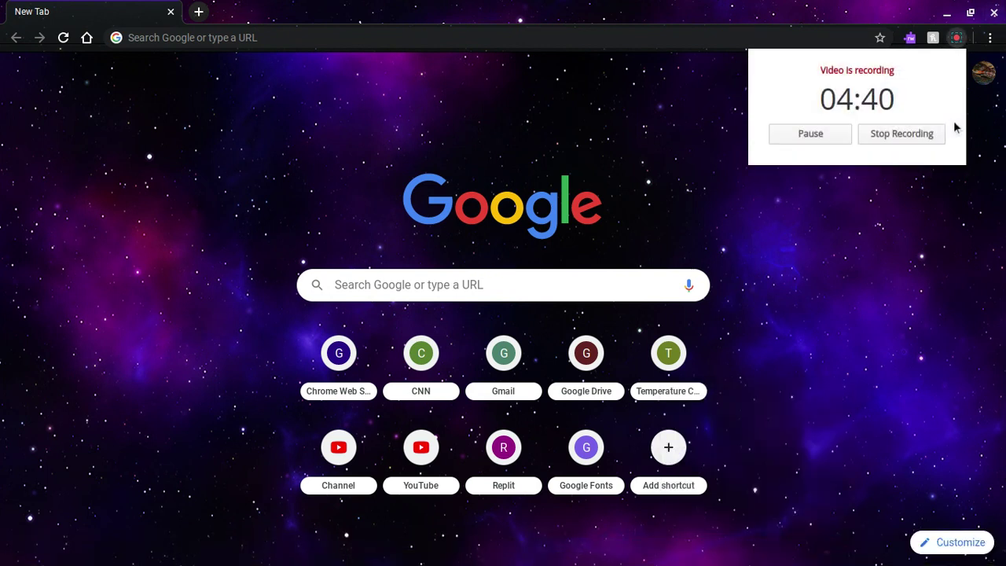